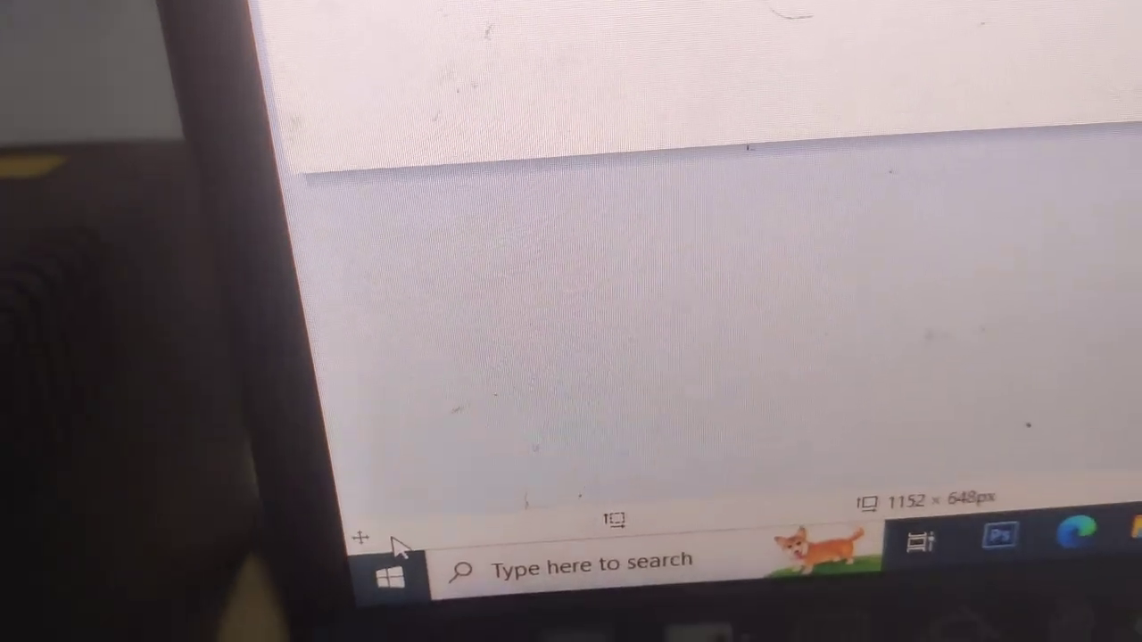
Open the Windows search panel from the taskbar to look for Paint
click(605, 512)
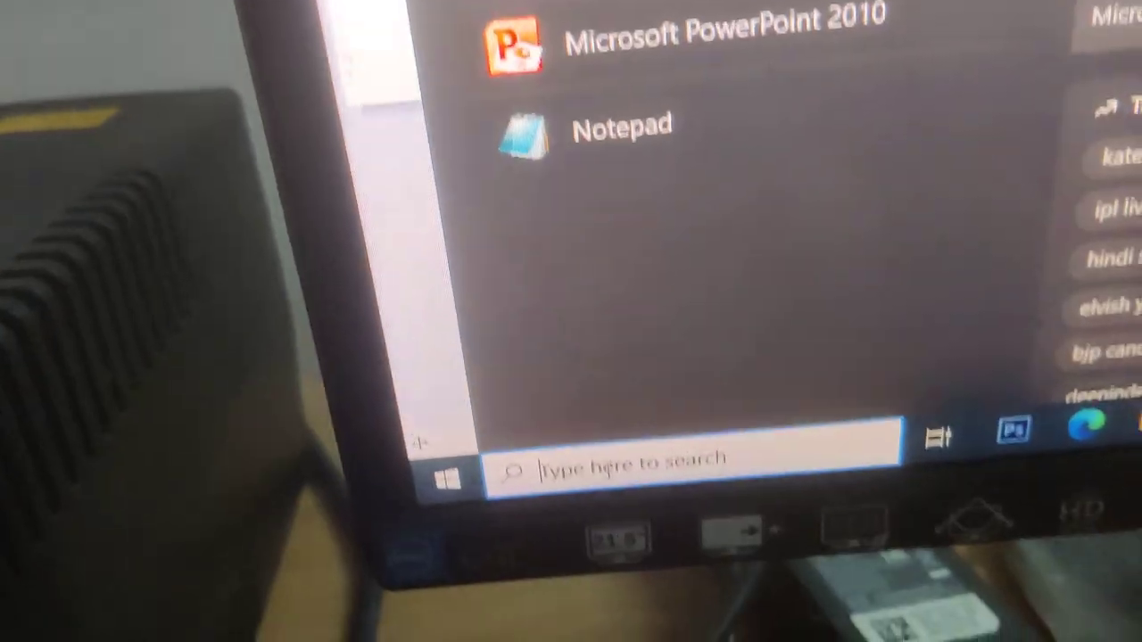
text(pai)
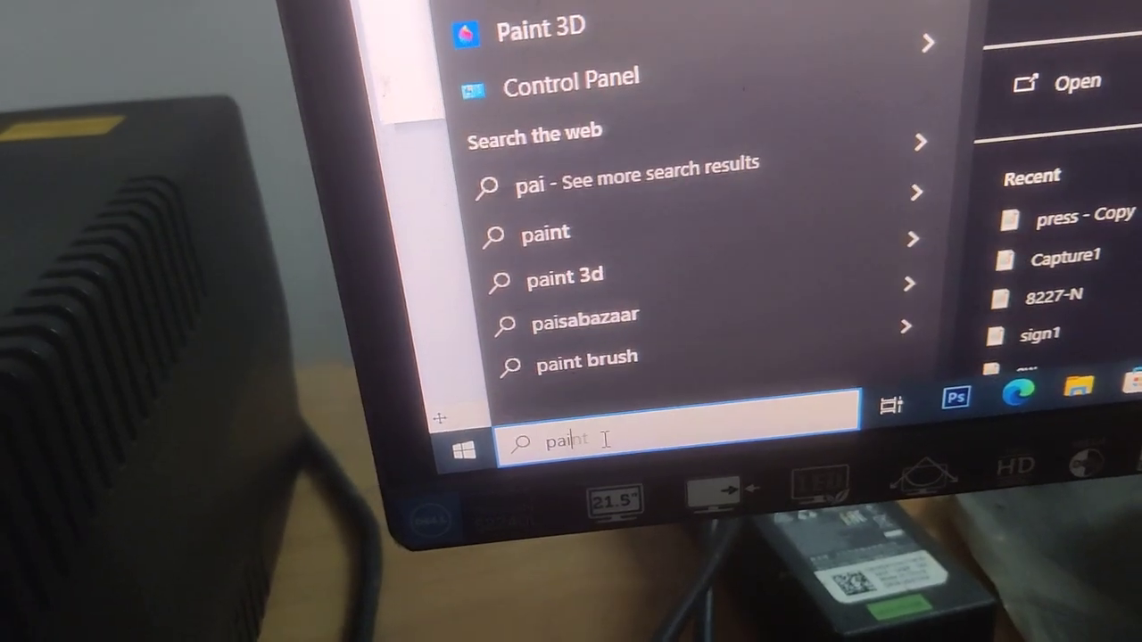
text(nt)
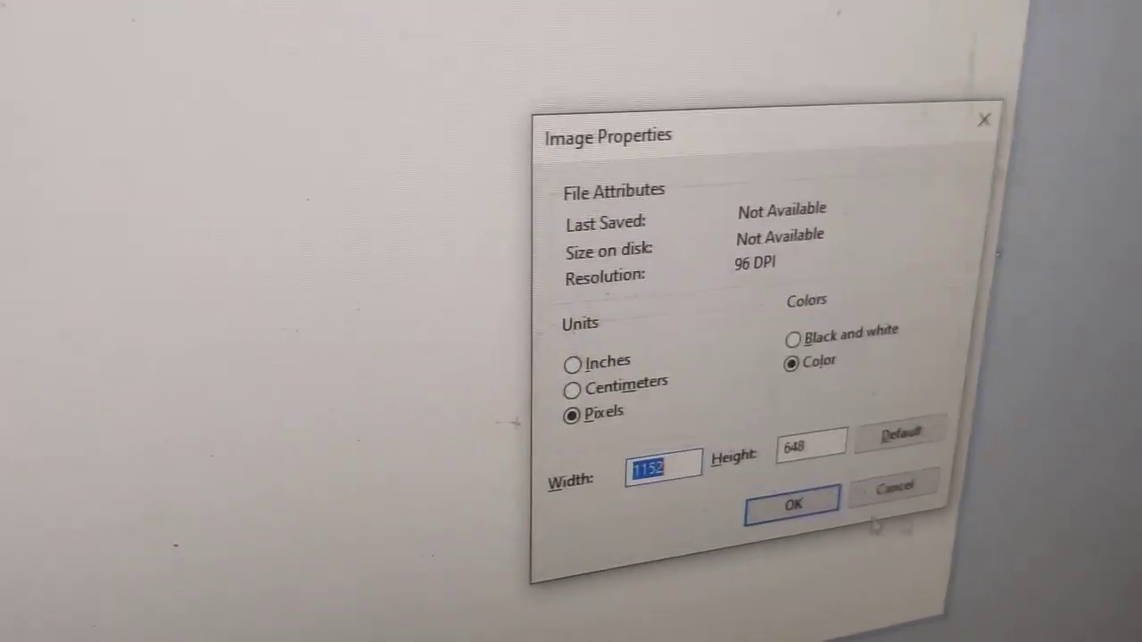
click(777, 342)
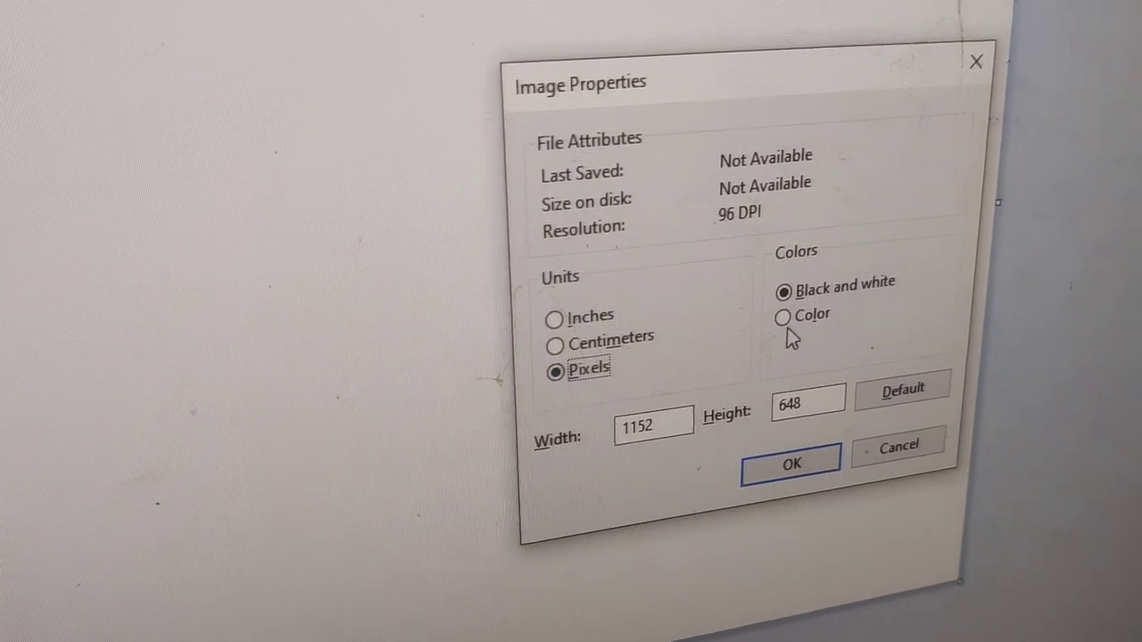
click(782, 320)
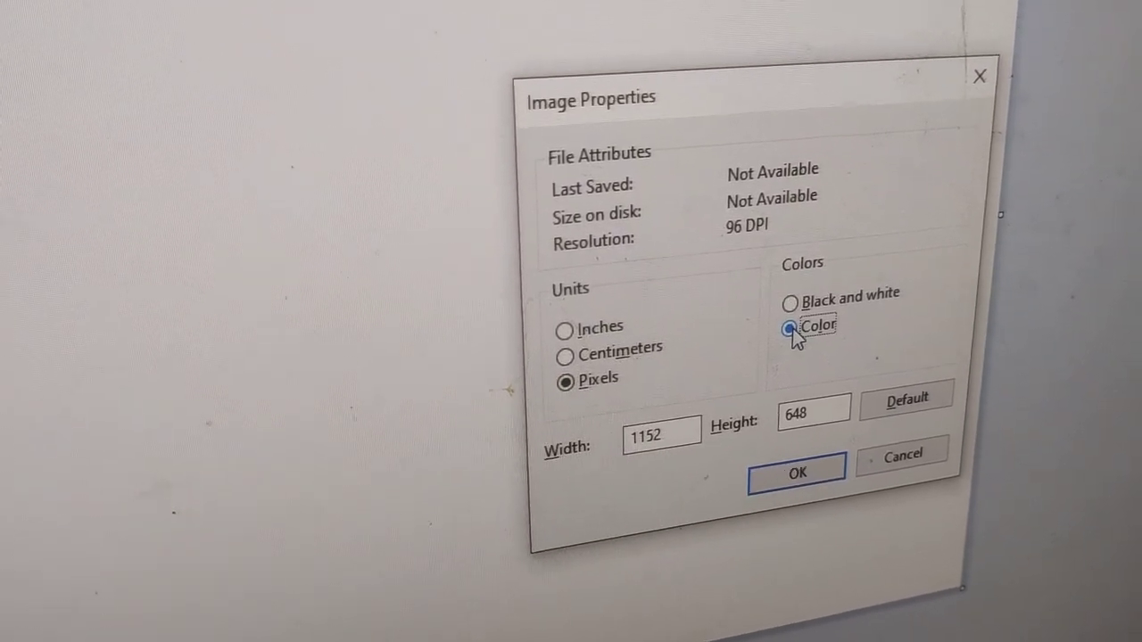